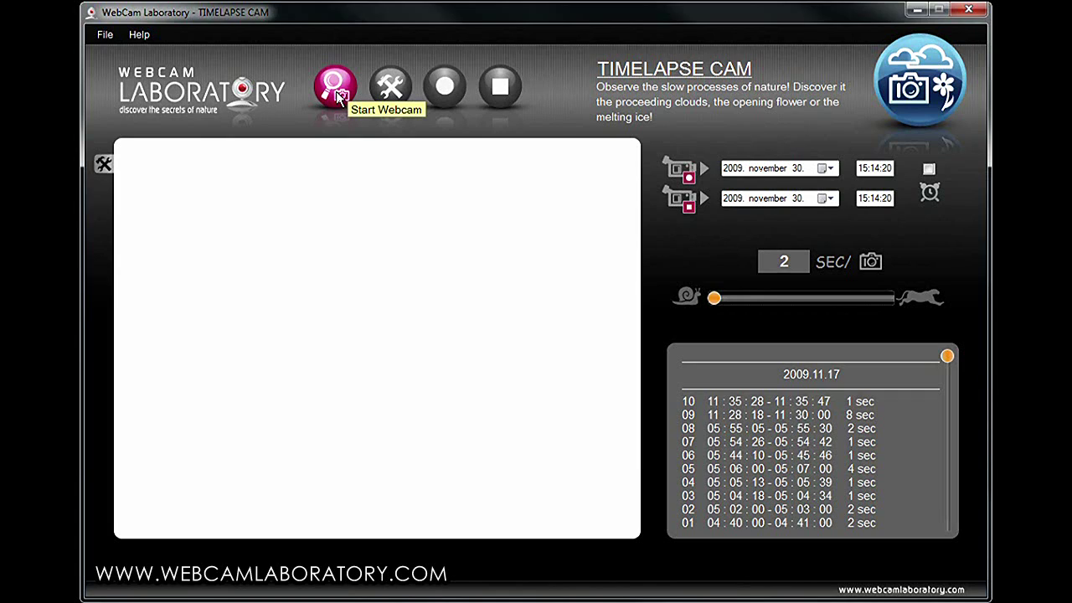
# Start the live feed using Creative WebCam NX Pro #3 as the camera
pyautogui.click(337, 90)
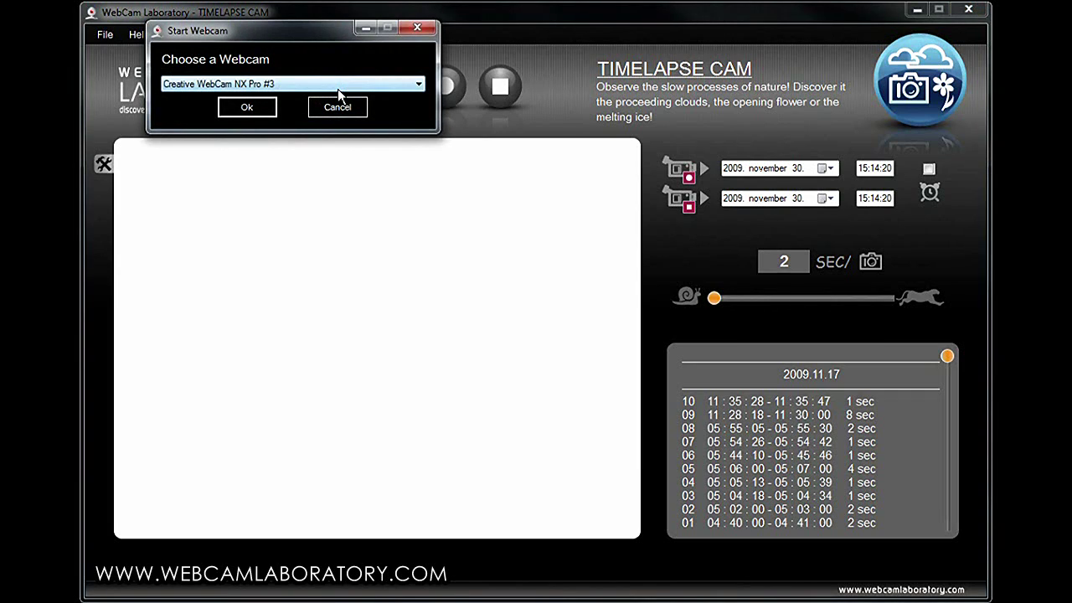
pyautogui.click(279, 82)
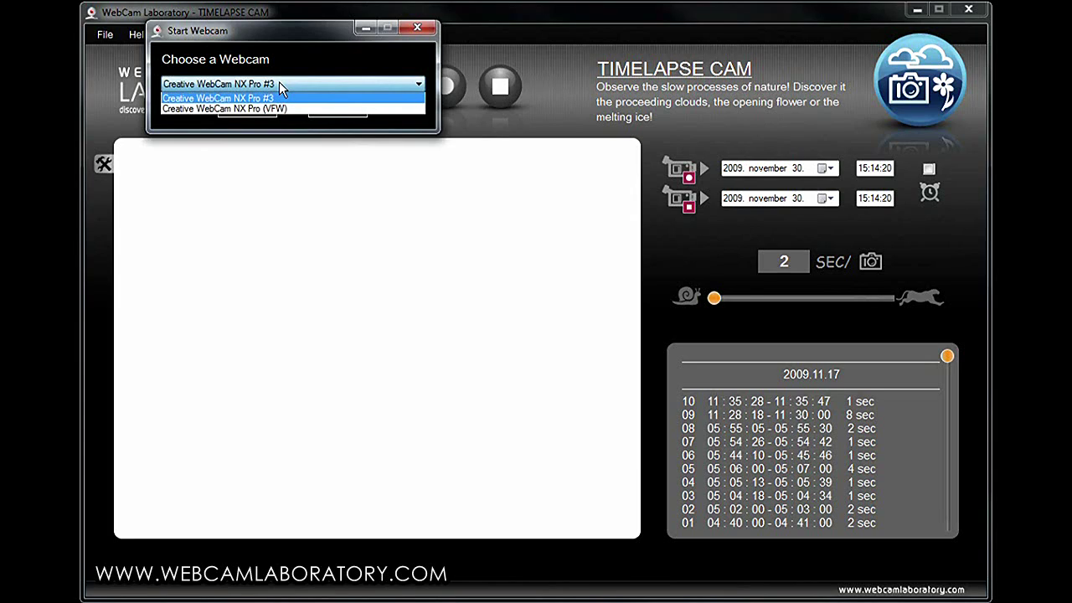
pyautogui.click(279, 81)
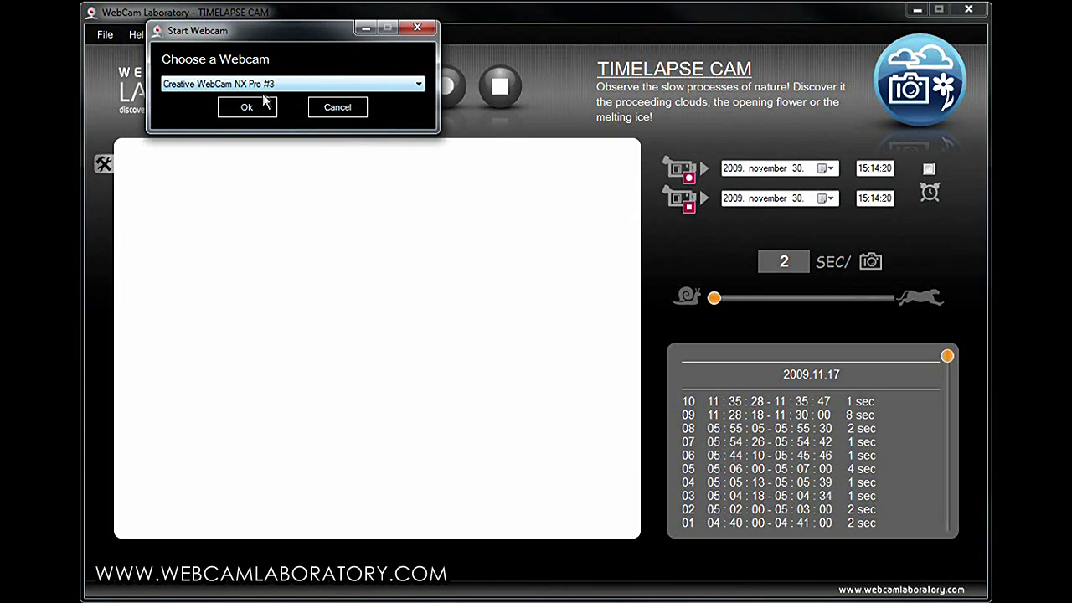
pyautogui.click(249, 109)
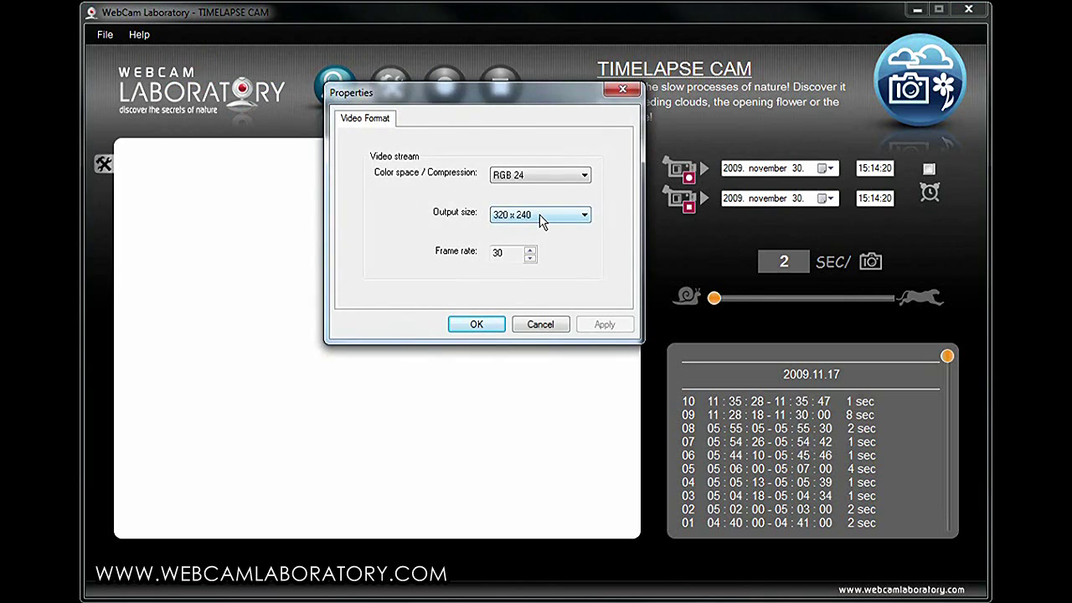
# Set the video output size to 640 x 480
pyautogui.click(540, 217)
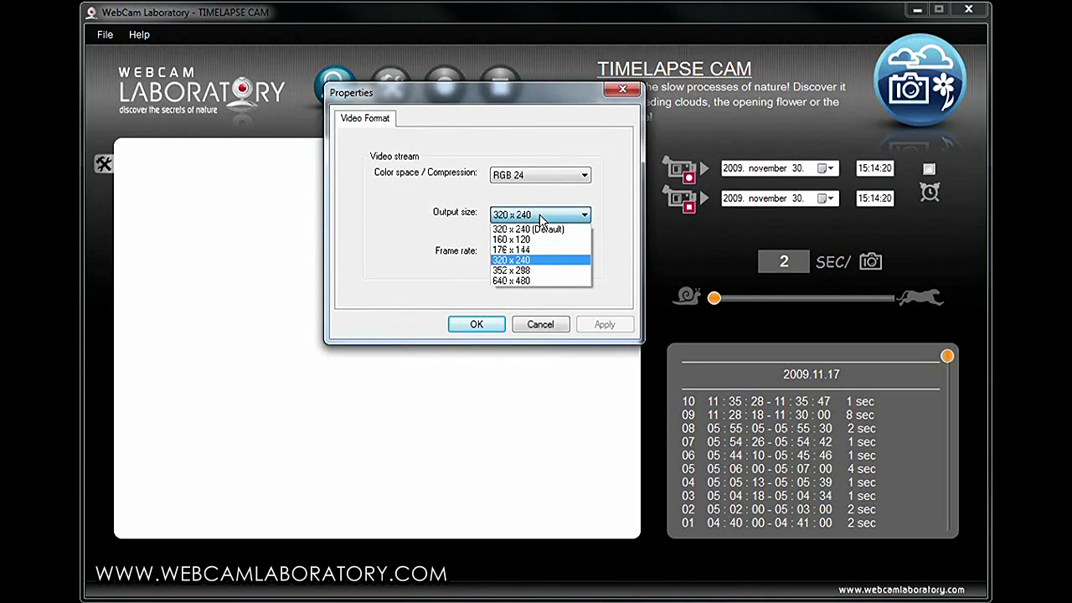
pyautogui.click(519, 282)
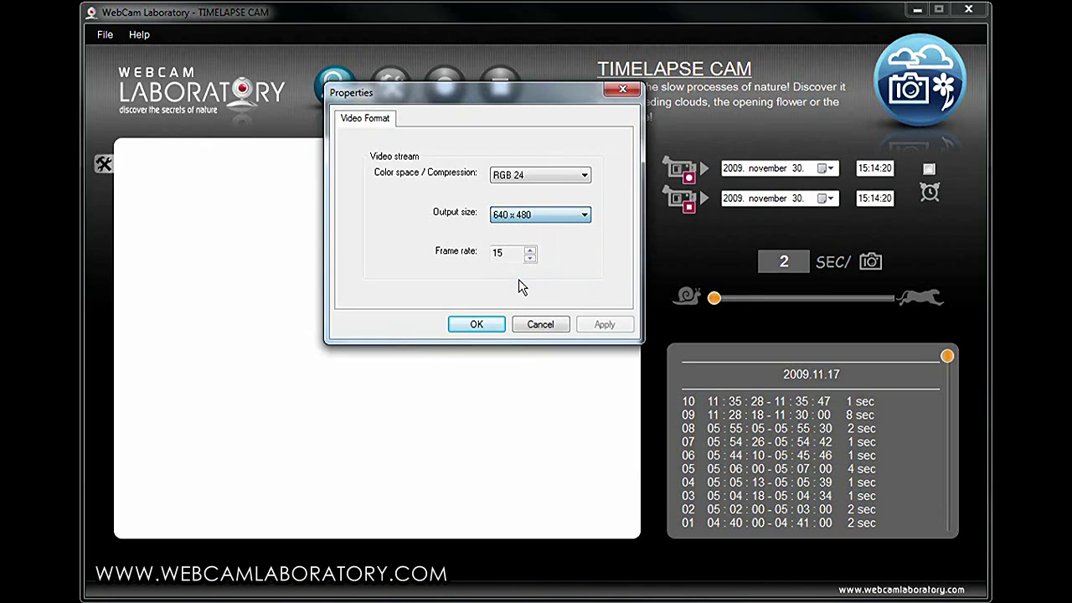
pyautogui.click(476, 328)
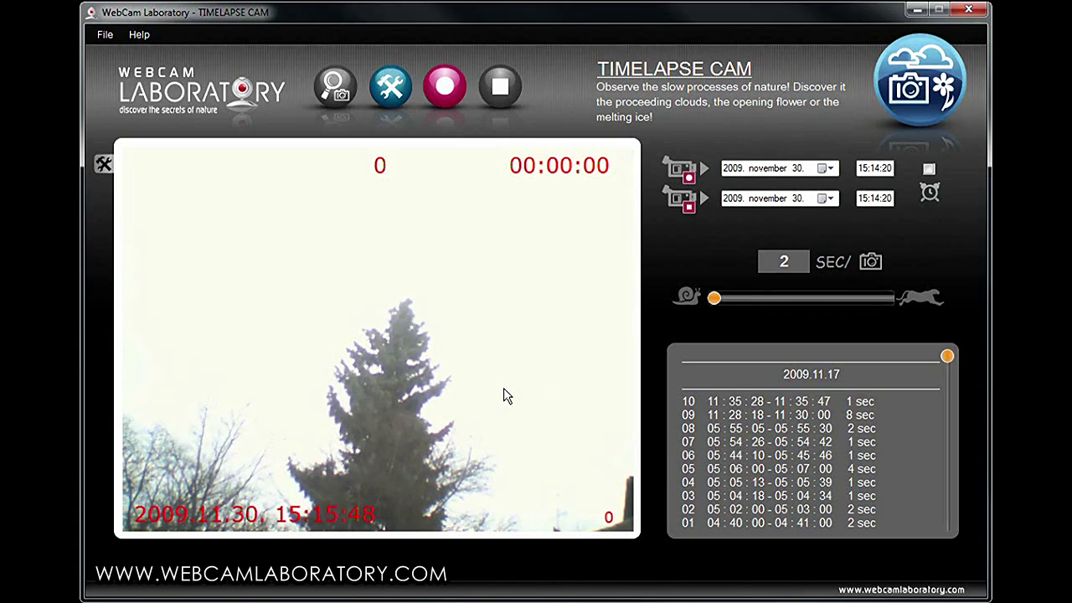
# Change the webcam's Banding Filter from 60 Hz to Outdoor in the advanced Properties settings
pyautogui.click(391, 87)
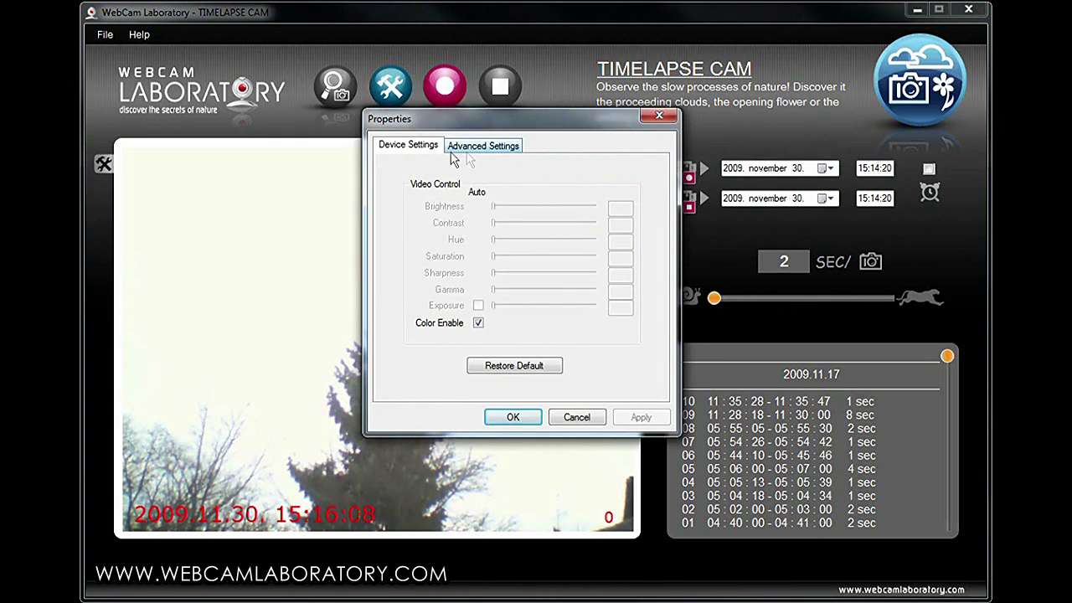
pyautogui.click(466, 158)
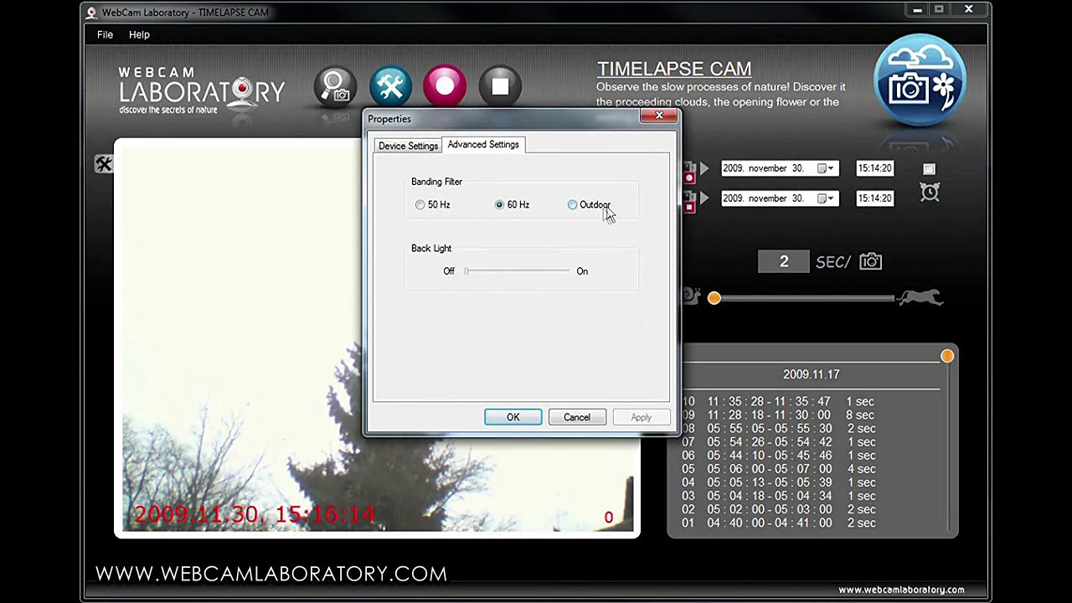
pyautogui.click(573, 205)
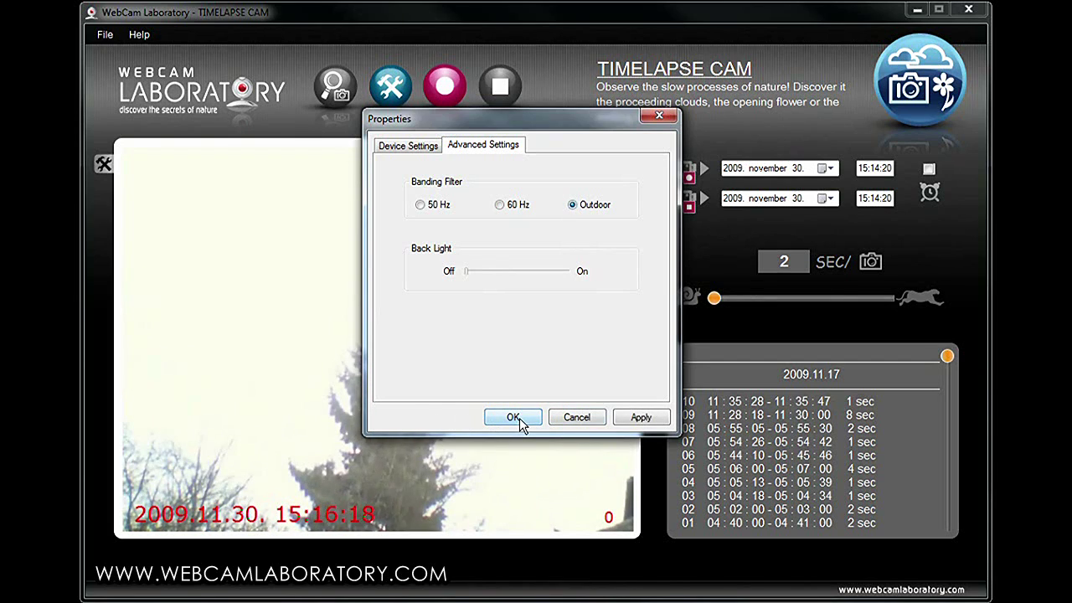
pyautogui.click(519, 419)
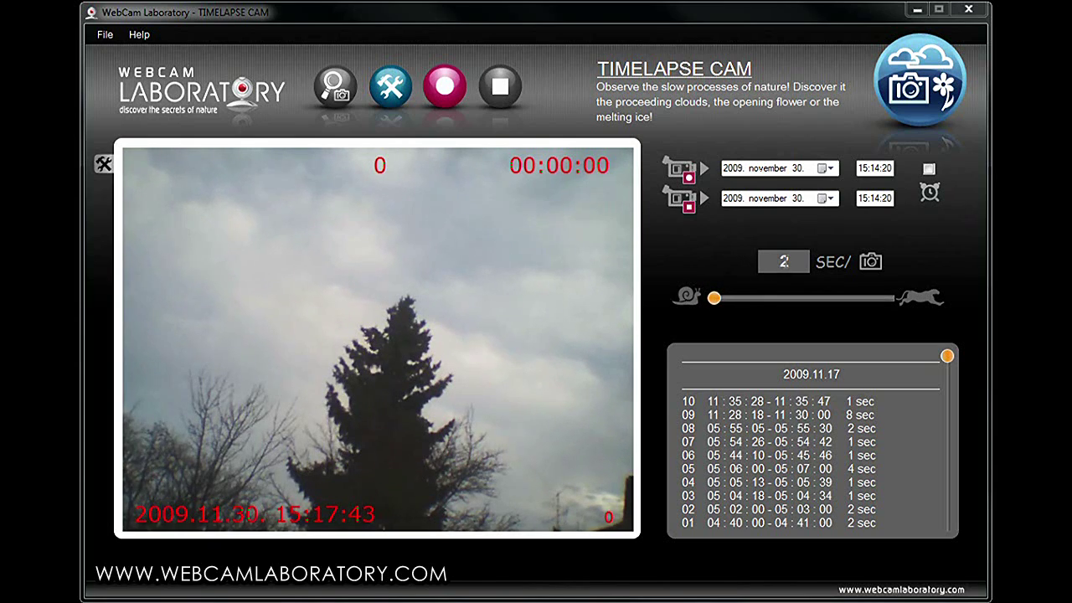
# Adjust the snail-to-cheetah slider so the SEC/photo interval reads 4
pyautogui.doubleClick(784, 261)
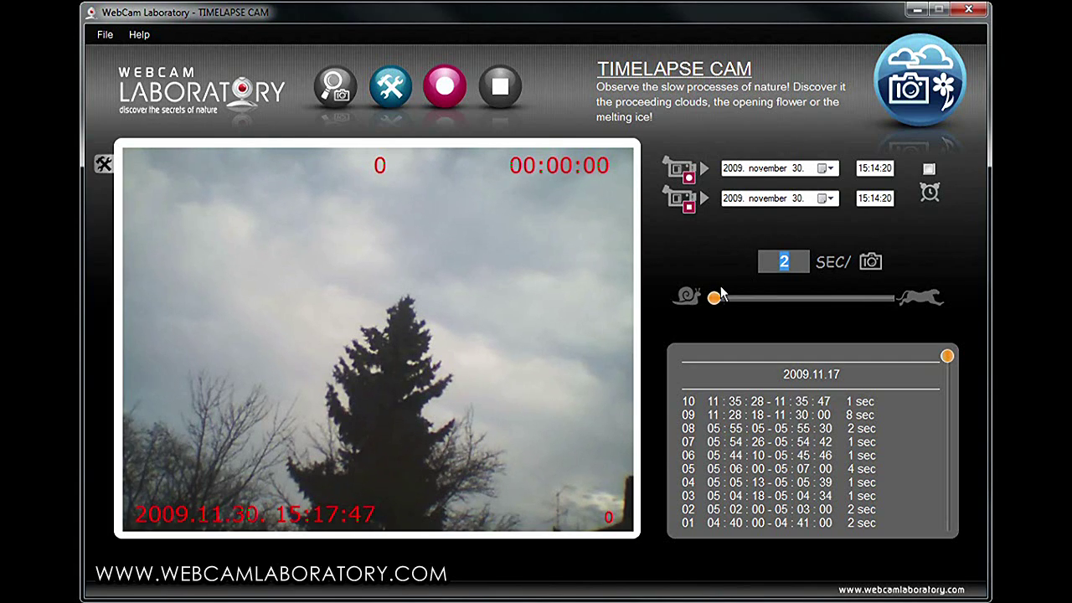
pyautogui.moveTo(714, 298); pyautogui.dragTo(656, 308)
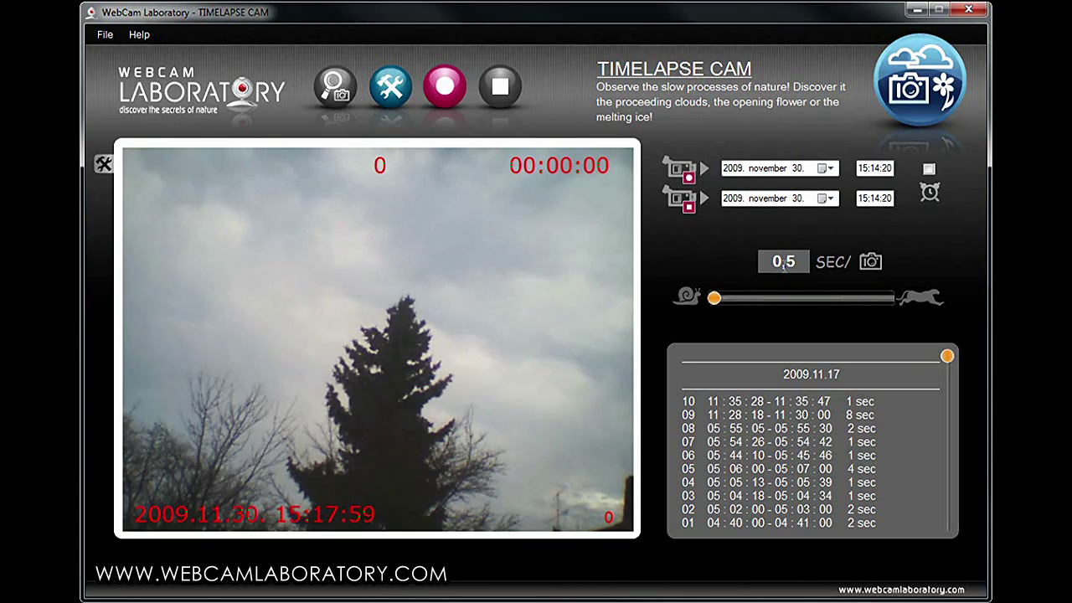
pyautogui.moveTo(714, 299)
pyautogui.mouseDown()
pyautogui.moveTo(833, 301)
pyautogui.moveTo(710, 303)
pyautogui.moveTo(727, 306)
pyautogui.moveTo(721, 298)
pyautogui.mouseUp()
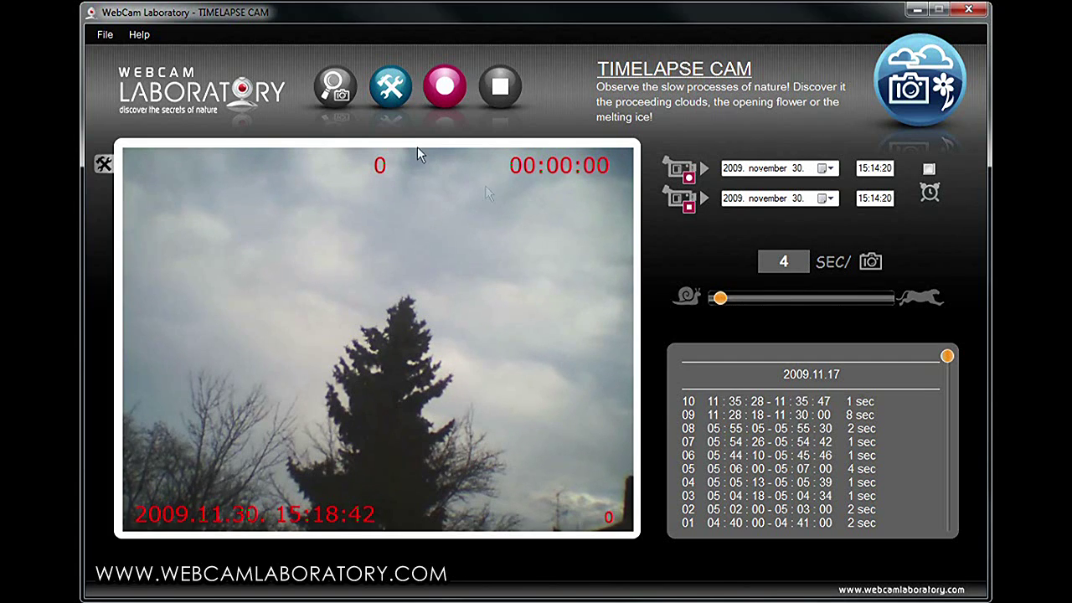
# Begin the timelapse recording and choose a video compressor
pyautogui.click(442, 87)
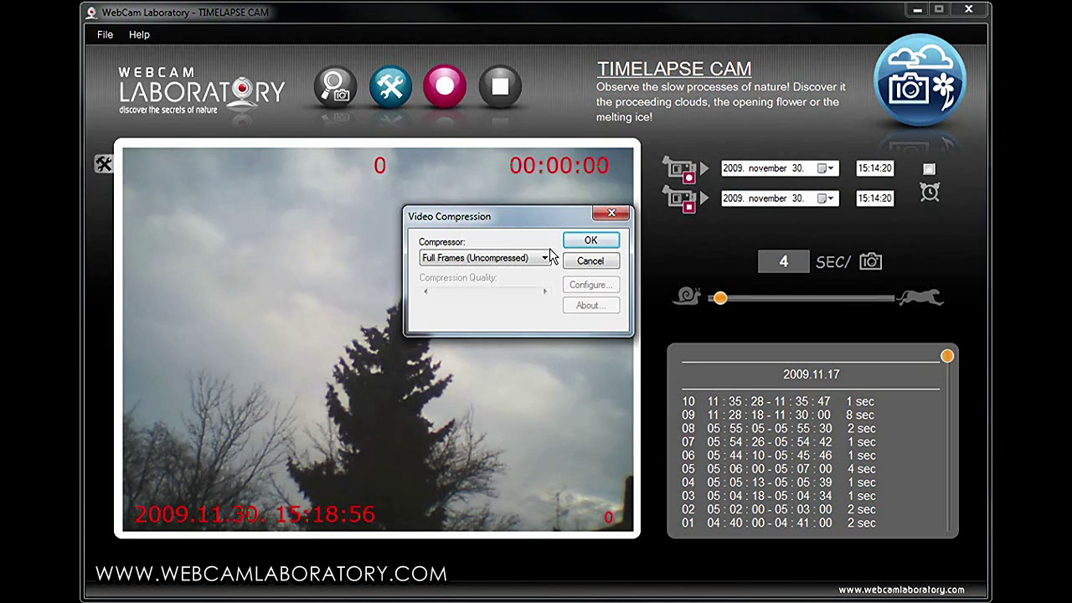
pyautogui.click(544, 258)
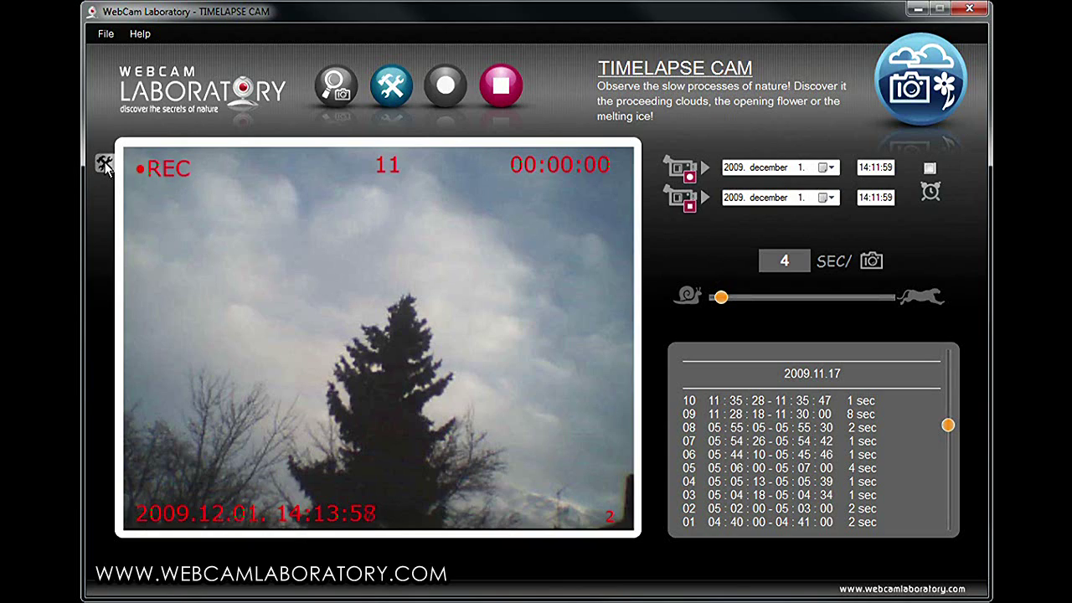
pyautogui.click(103, 164)
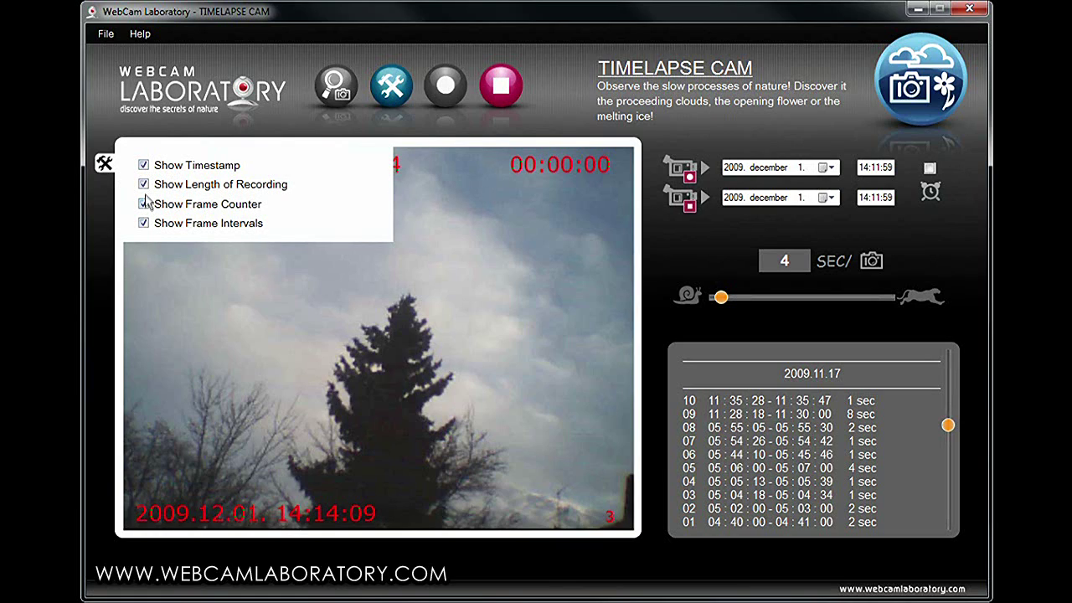
pyautogui.click(144, 185)
pyautogui.click(144, 185)
pyautogui.click(144, 185)
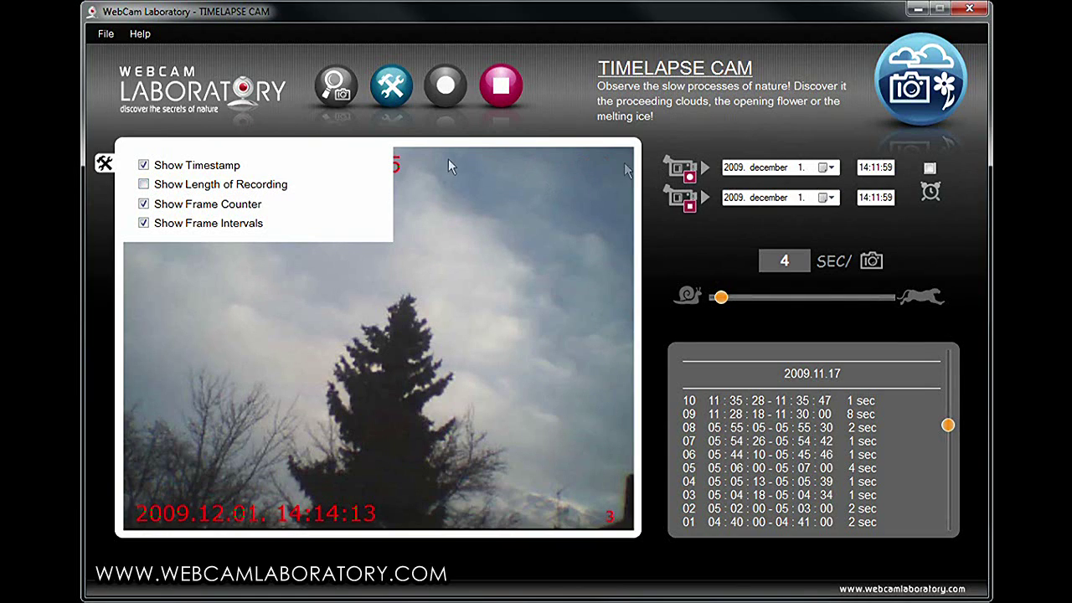
pyautogui.click(144, 186)
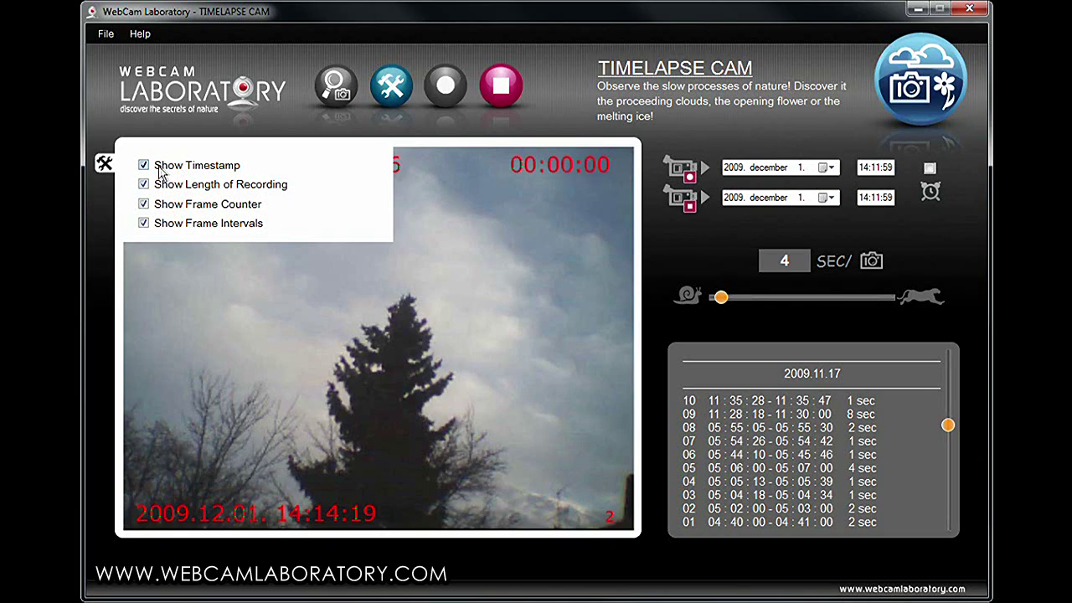
pyautogui.click(144, 167)
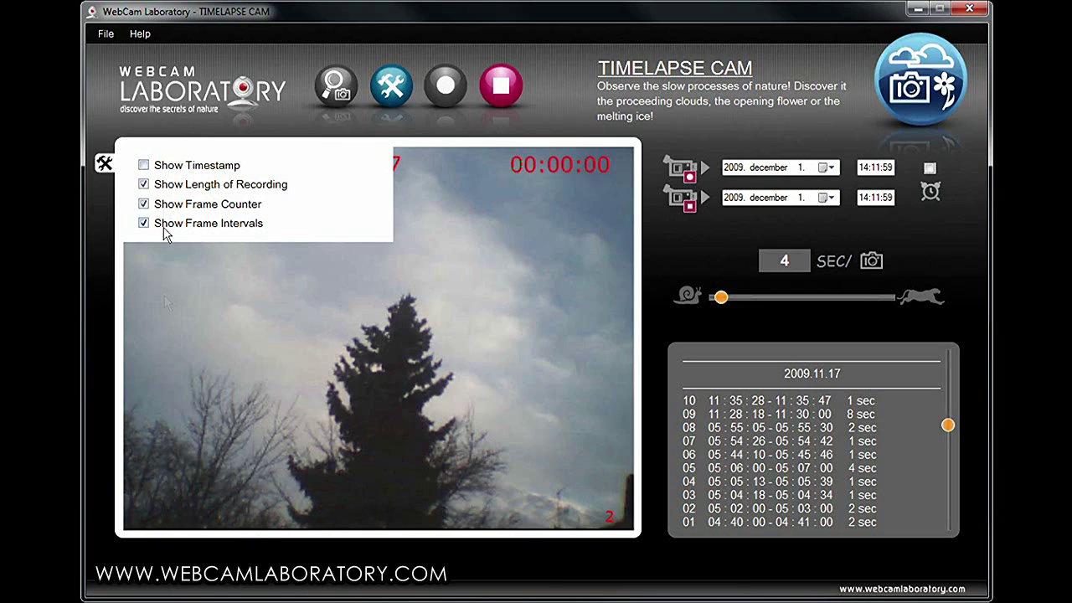
pyautogui.click(145, 167)
pyautogui.click(688, 172)
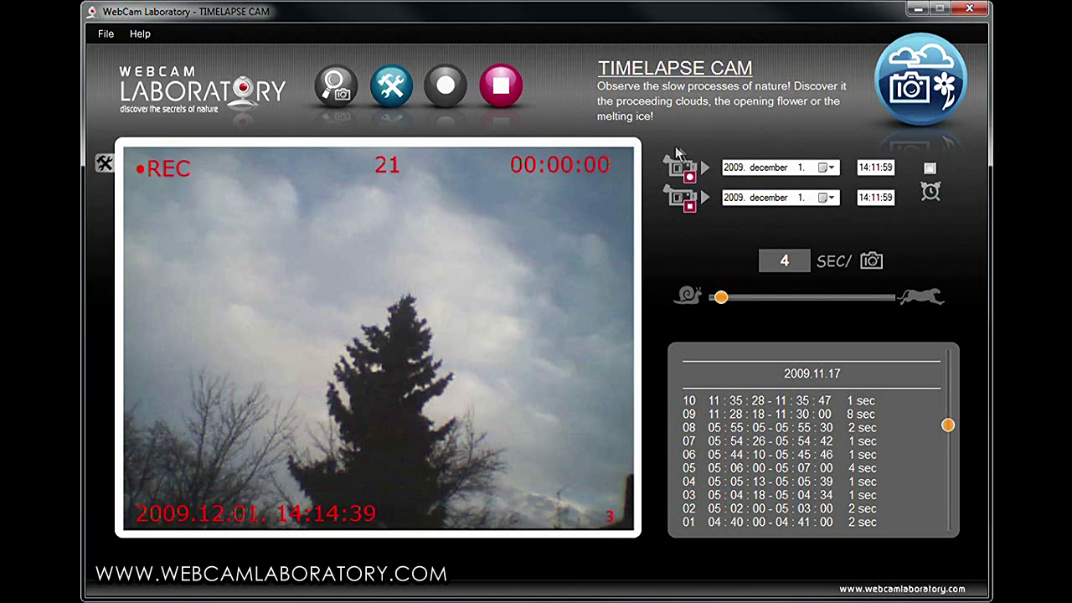
# Check the scheduled start date, then stop the recording to save the 18 sec session
pyautogui.click(687, 173)
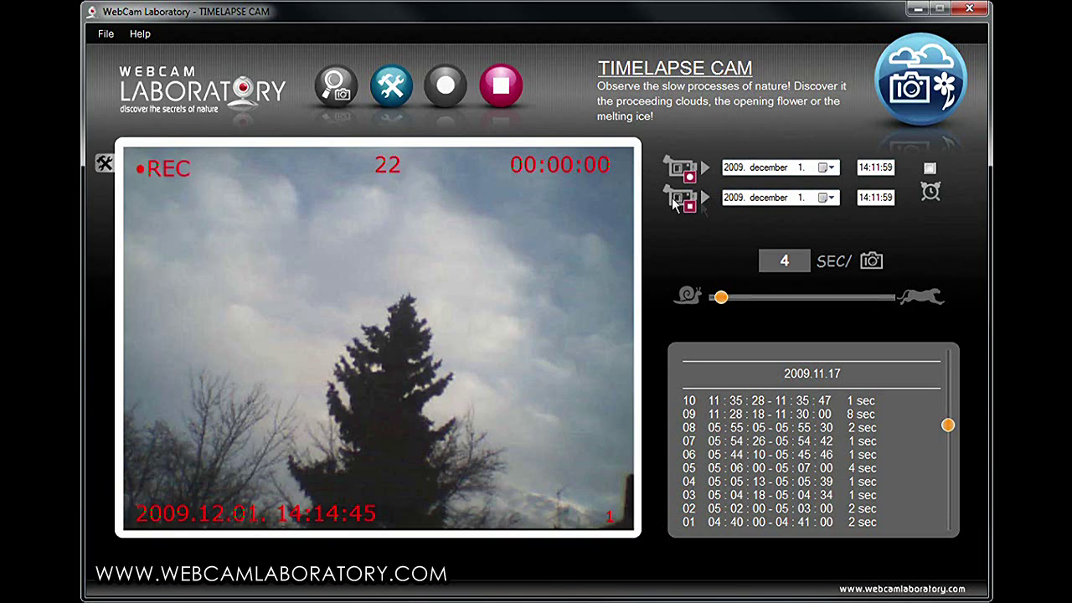
pyautogui.click(829, 167)
pyautogui.click(829, 167)
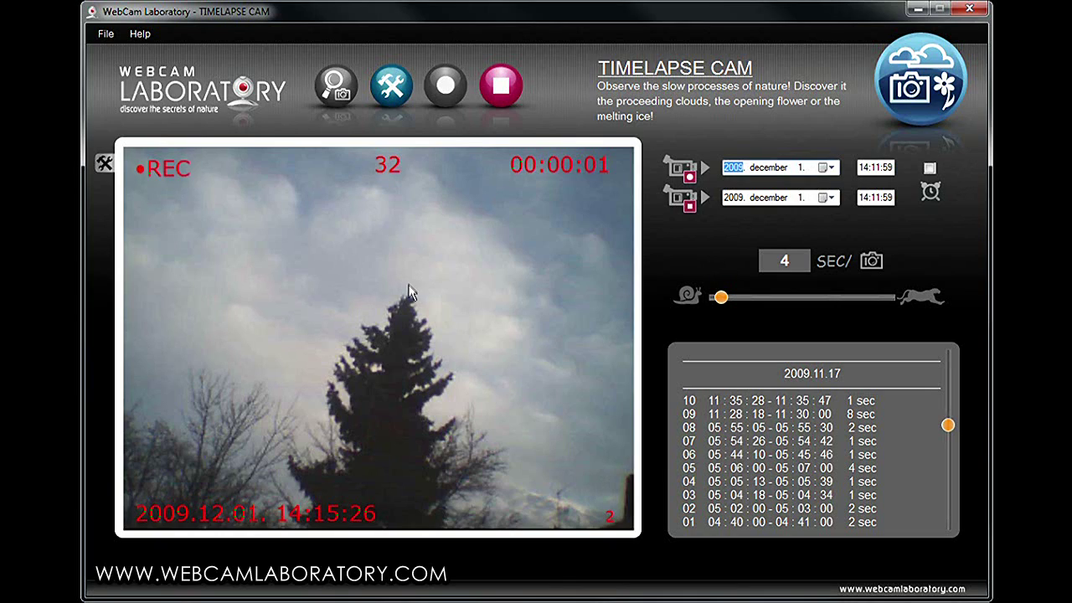
pyautogui.click(501, 86)
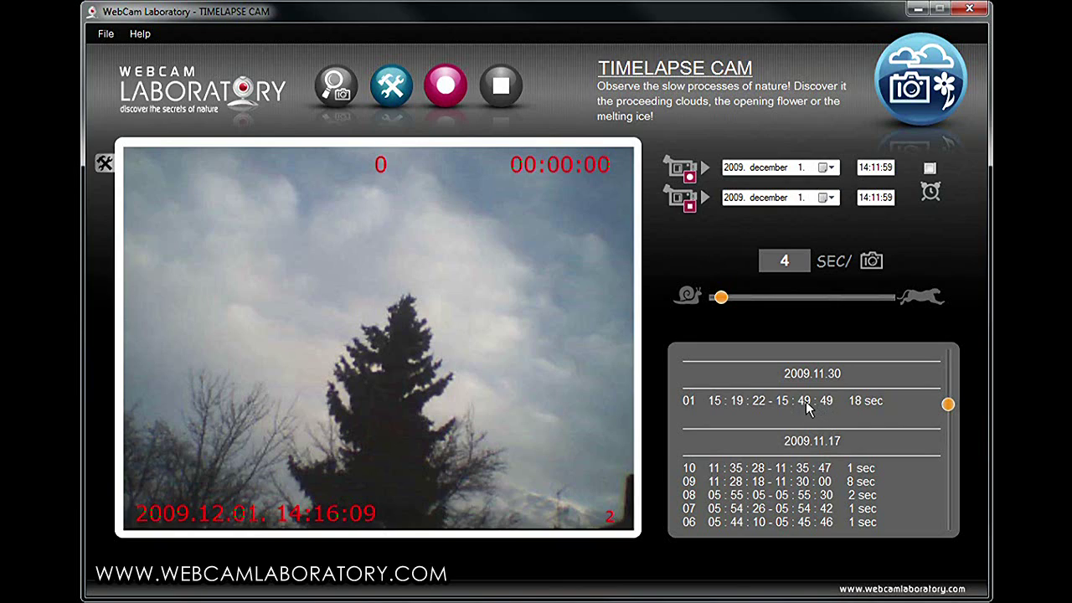
# Play back session 01 recorded on 2009.11.30
pyautogui.click(779, 401)
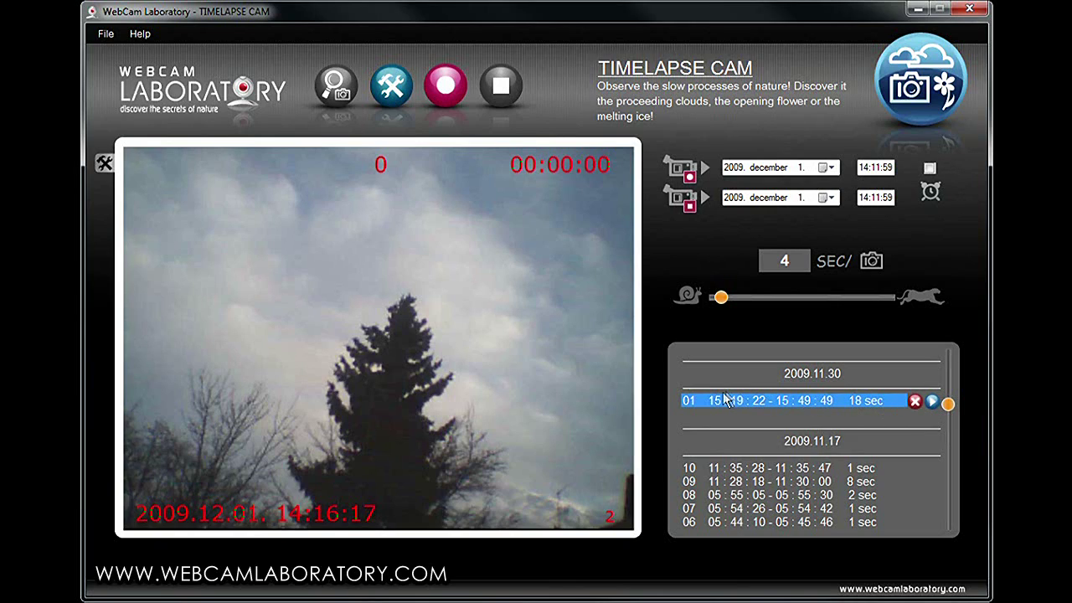
pyautogui.click(932, 401)
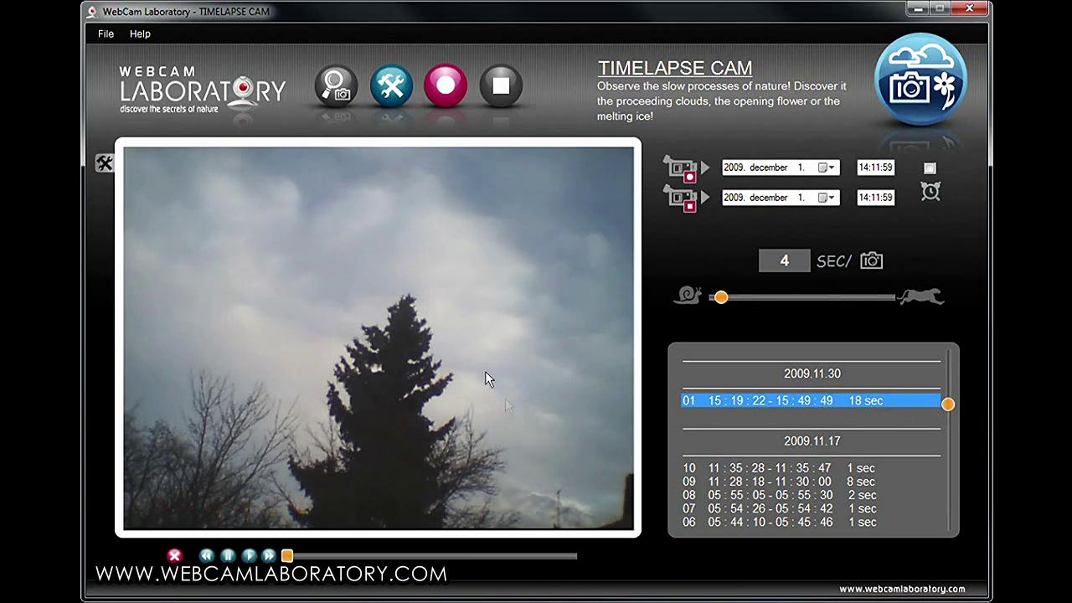